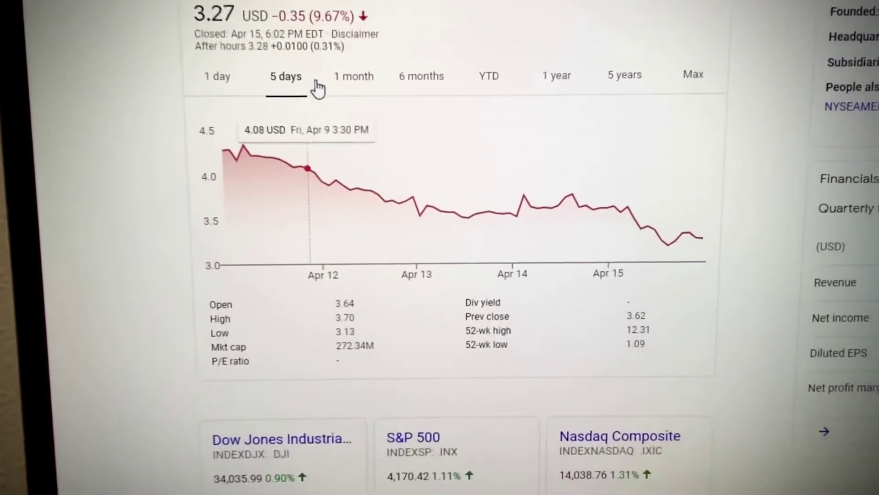
Step: Switch the $3.27 stock's Google chart to the one-month range
click(349, 83)
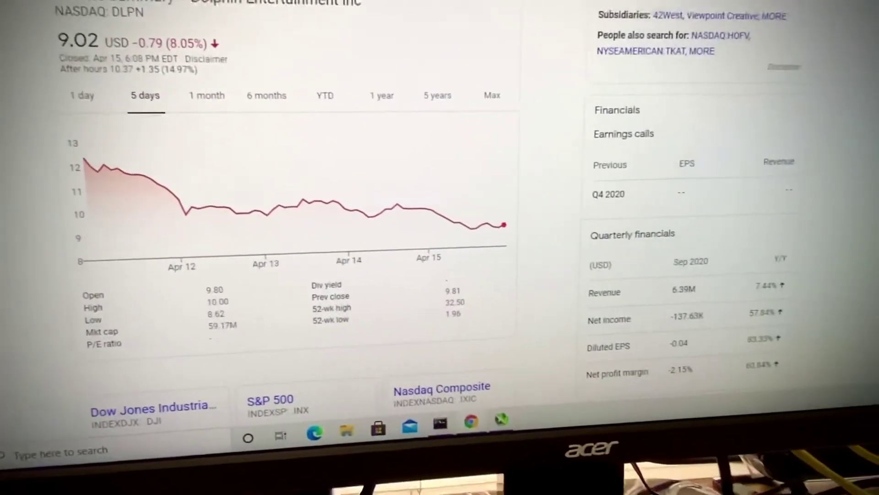
Step: Change the Google Finance price chart from the five-day range to '1 month'
click(205, 95)
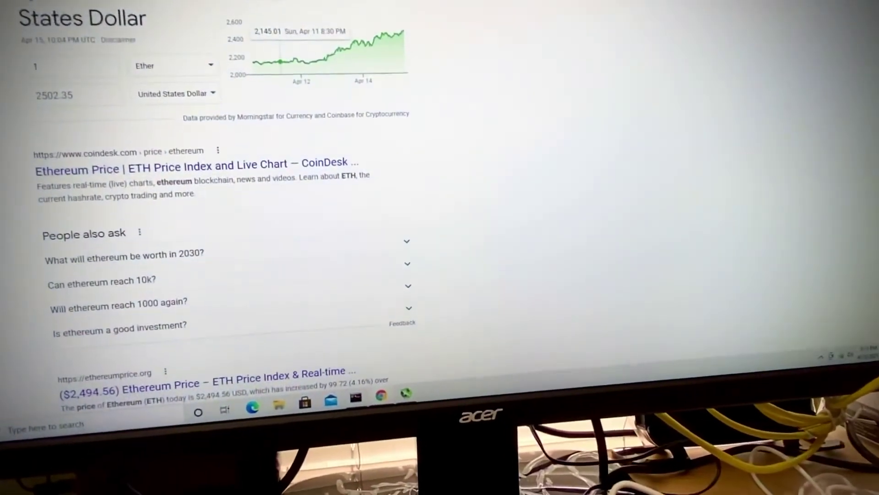
Step: Open a new browser tab and start a search for 'coinbase stock'
key(ctrl+t)
click(495, 52)
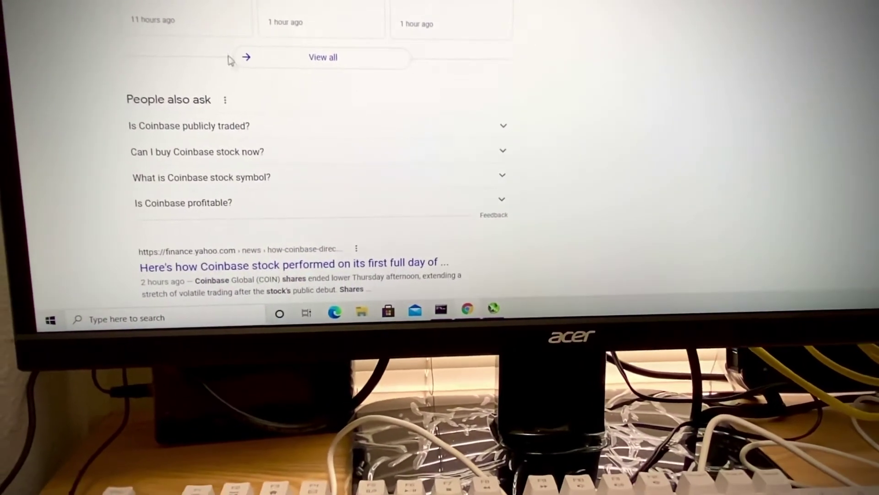
scroll(385, 232, down, 1)
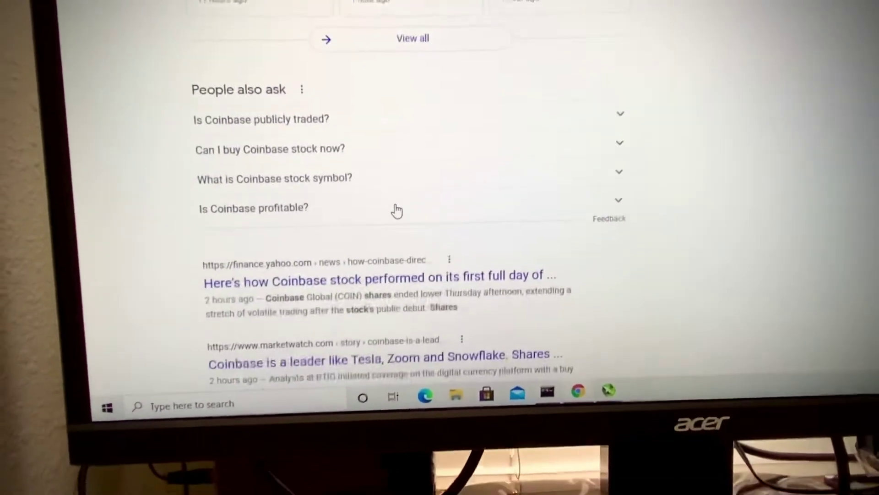
scroll(395, 208, down, 2)
scroll(374, 208, up, 2)
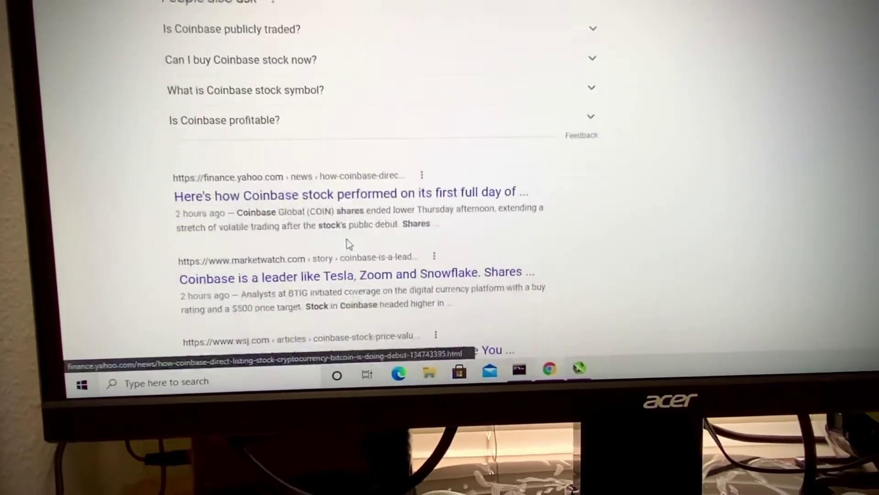
scroll(347, 243, down, 1)
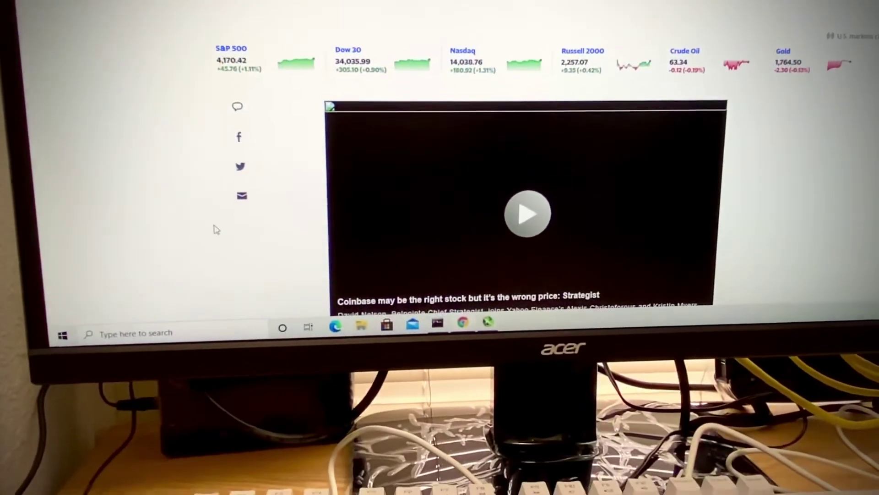
scroll(213, 229, down, 3)
scroll(215, 231, up, 2)
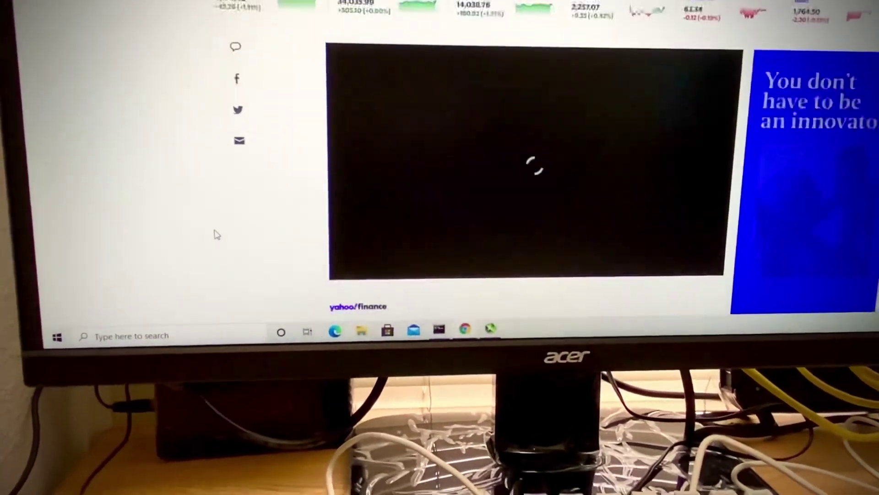
scroll(217, 230, up, 1)
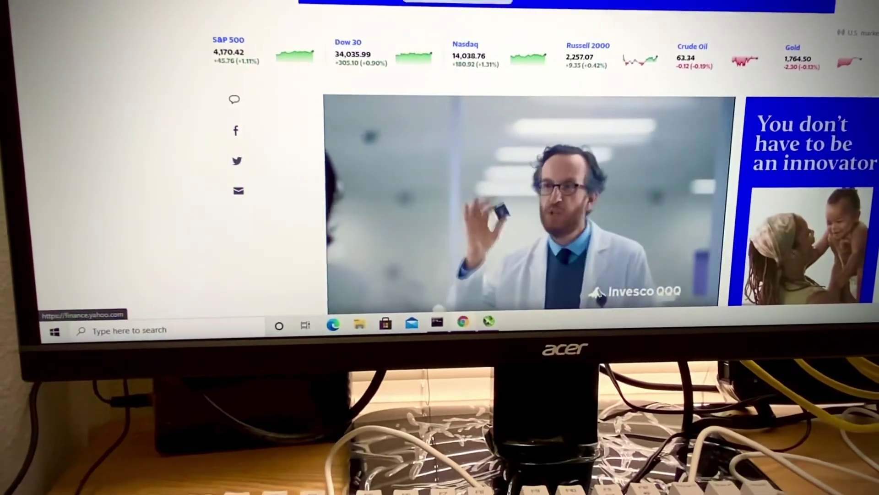
Step: Go back from the Coinbase article to the Yahoo Finance homepage
key(alt+Left)
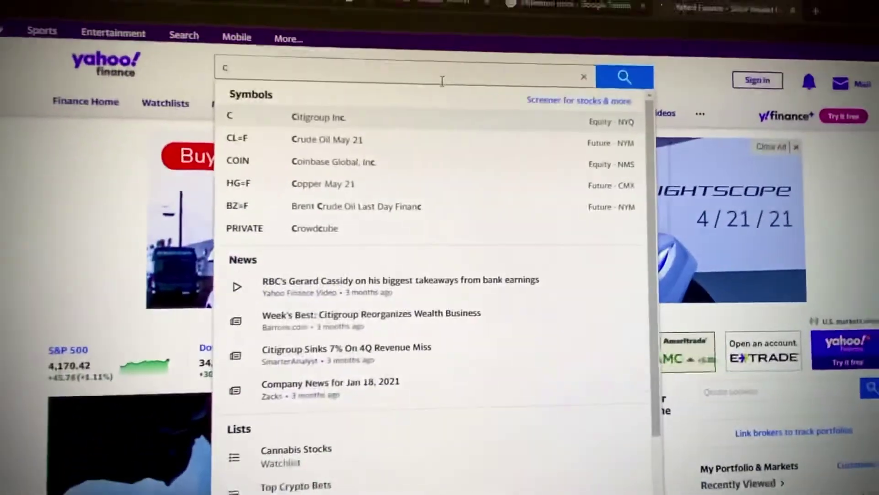
text(oin)
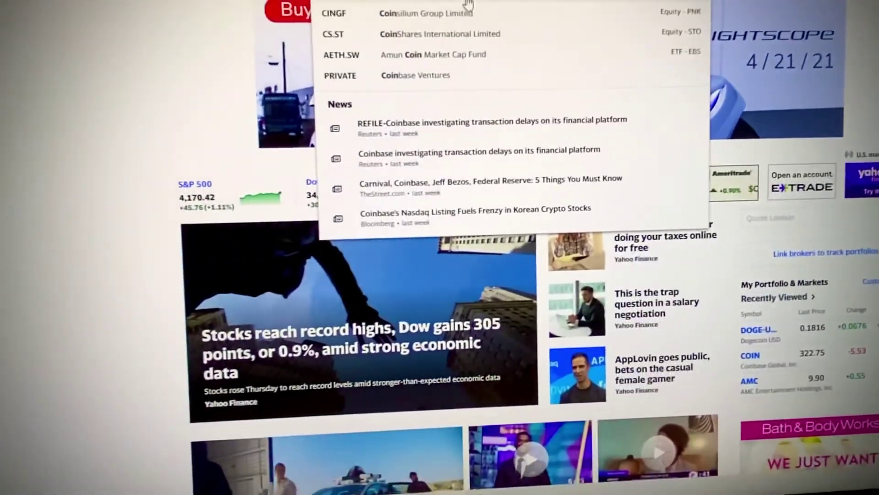
Step: Switch to the tab with the Coinbase Global (COIN) quote page
click(385, 4)
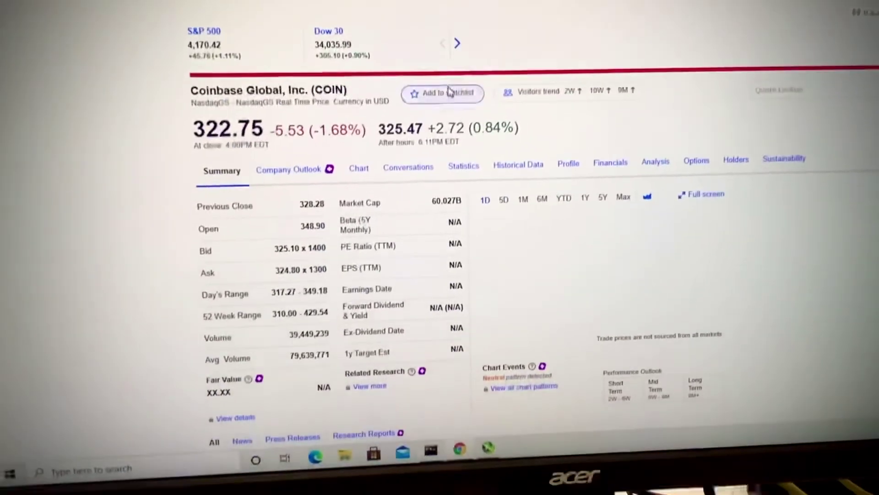